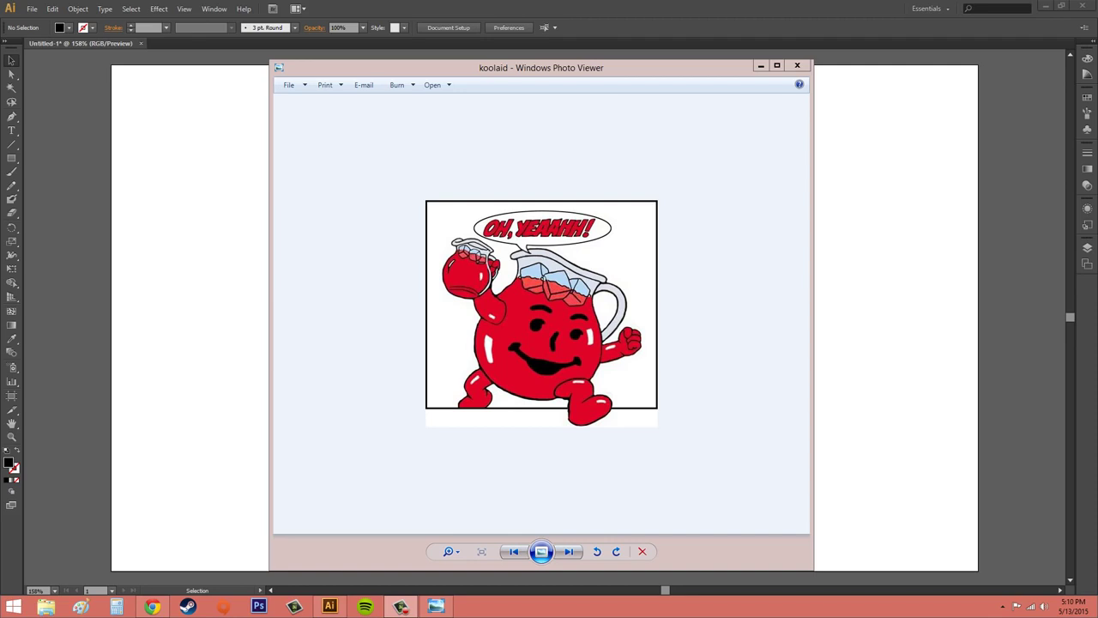
- Close the koolaid image viewer and select the ligature text block on the Illustrator artboard
click(797, 67)
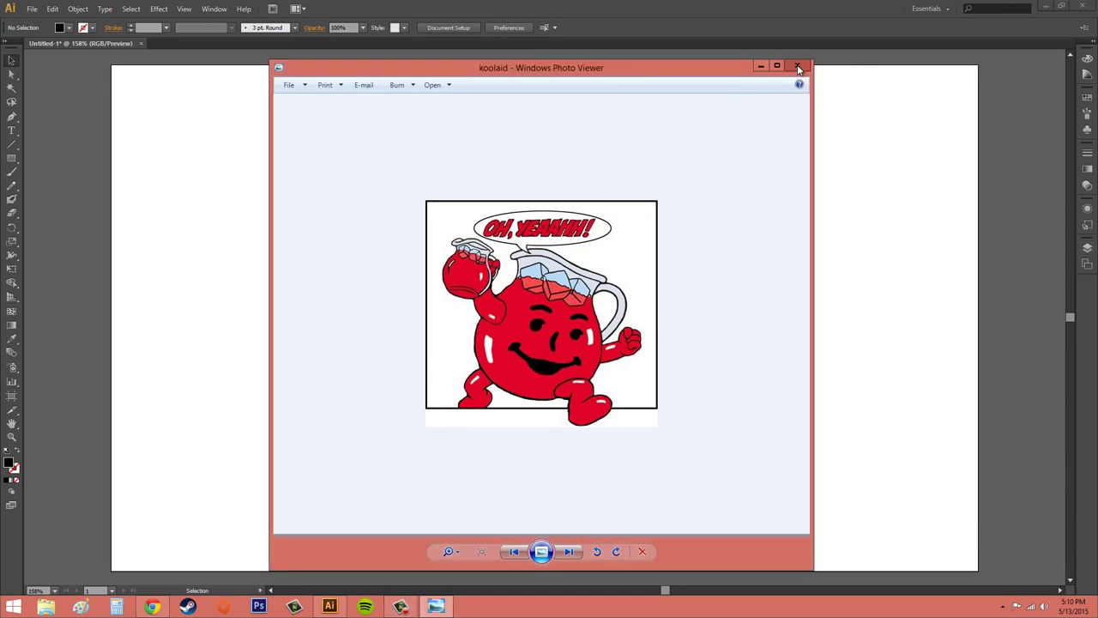
click(797, 67)
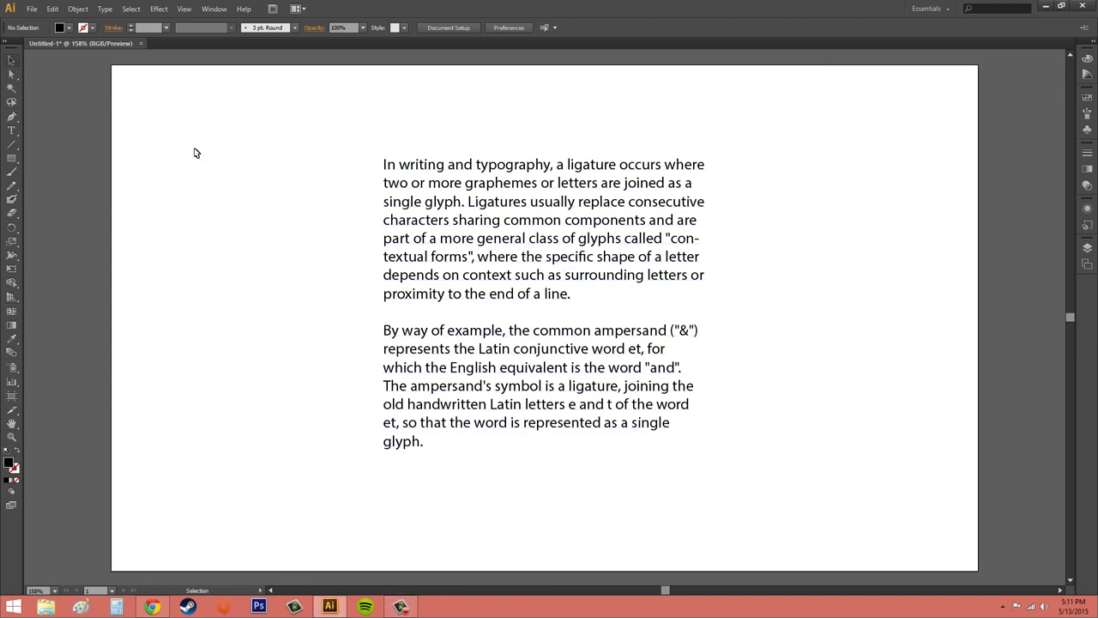
click(543, 363)
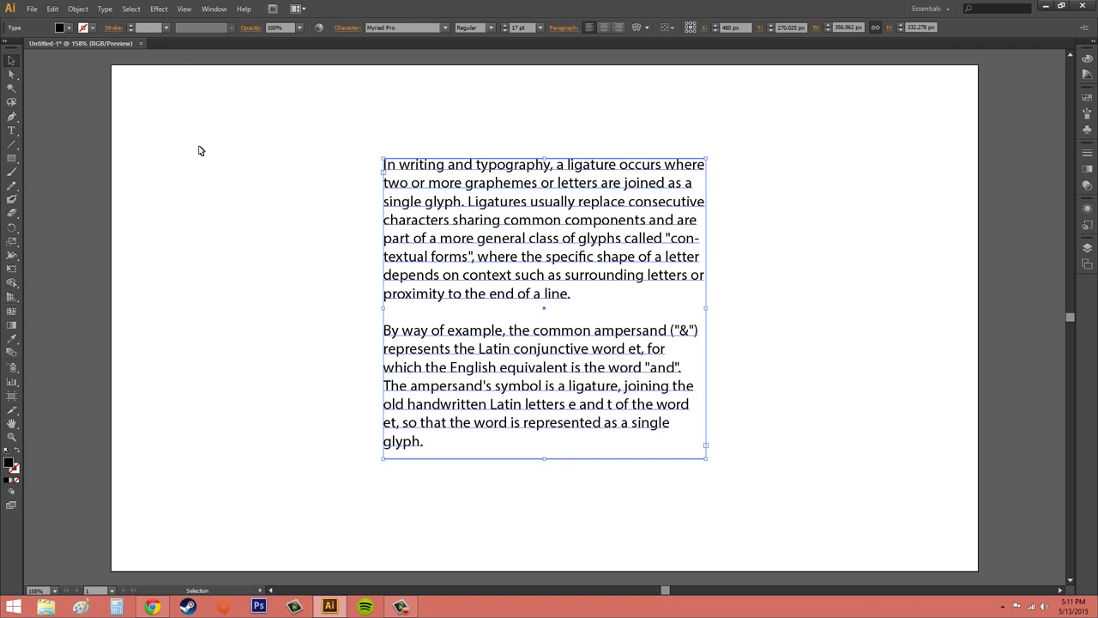
- Browse the font list and examine the styles offered for Myriad and Myriad Pro without changing the text's font
click(102, 9)
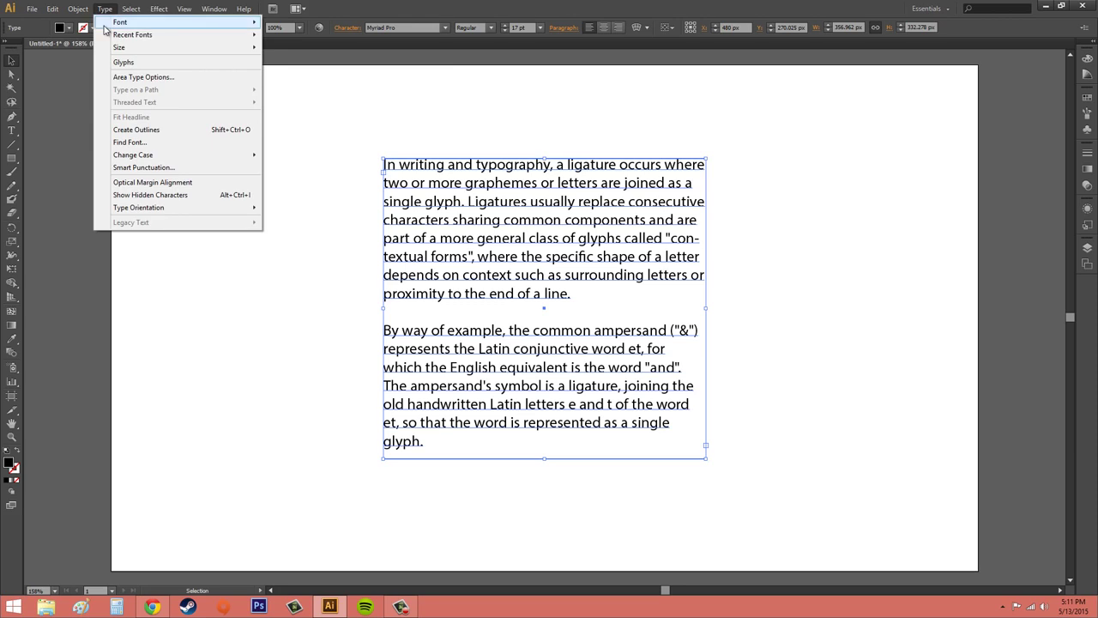
mouse_move(124, 22)
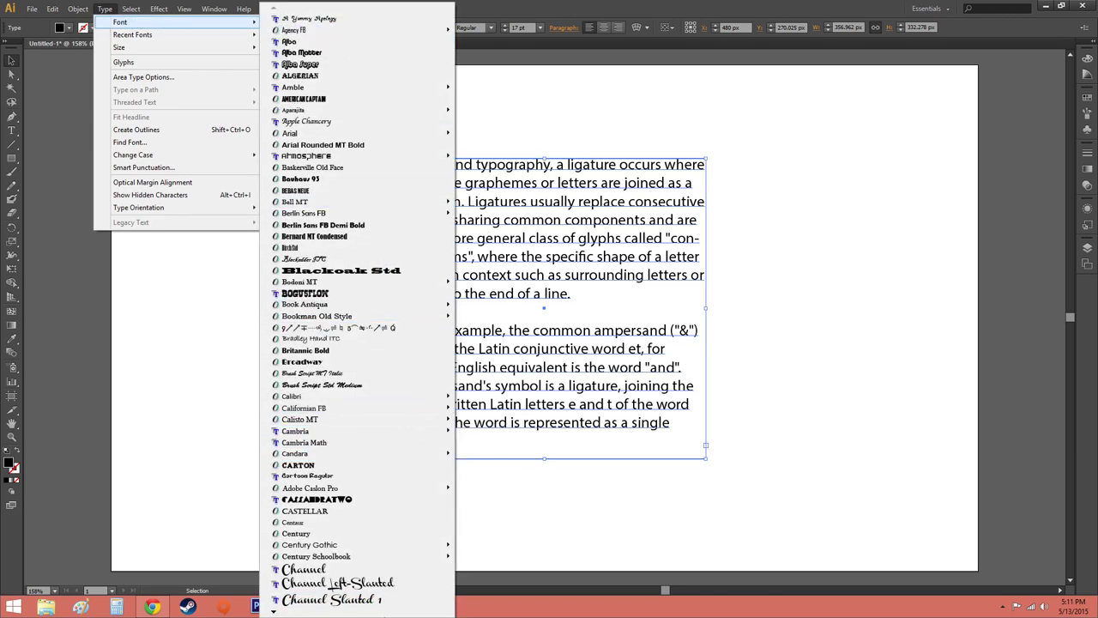
mouse_move(275, 612)
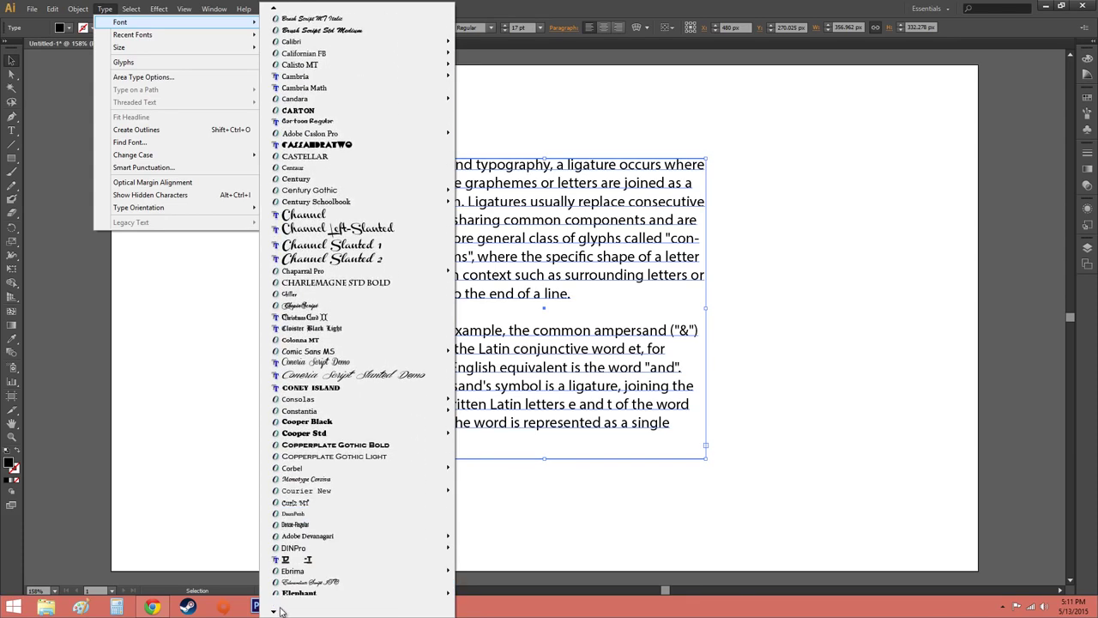
mouse_move(305, 589)
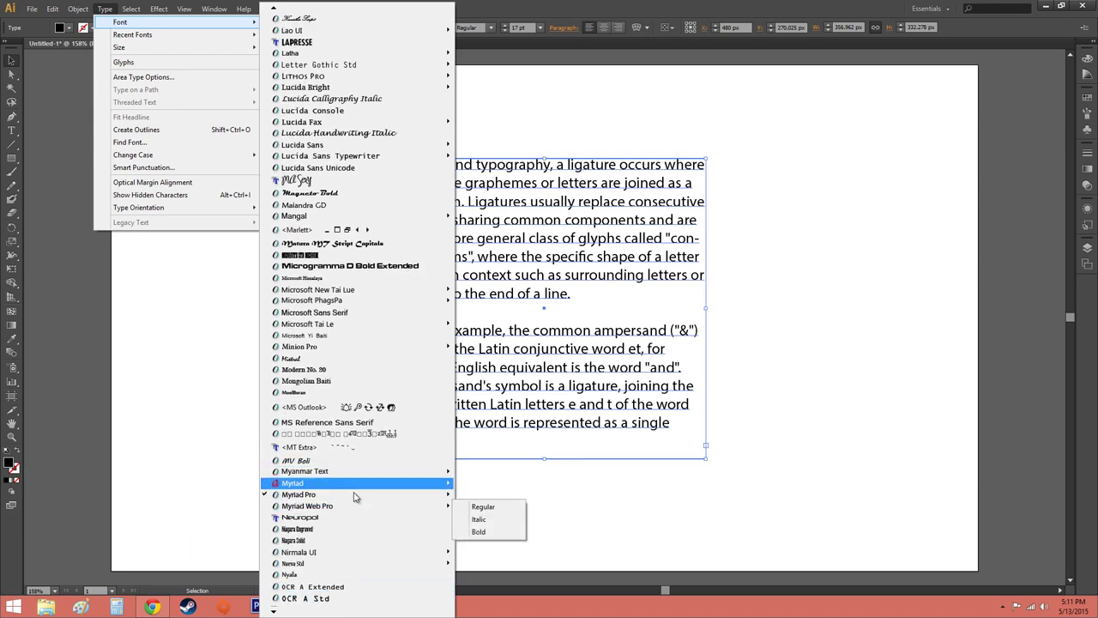
mouse_move(287, 508)
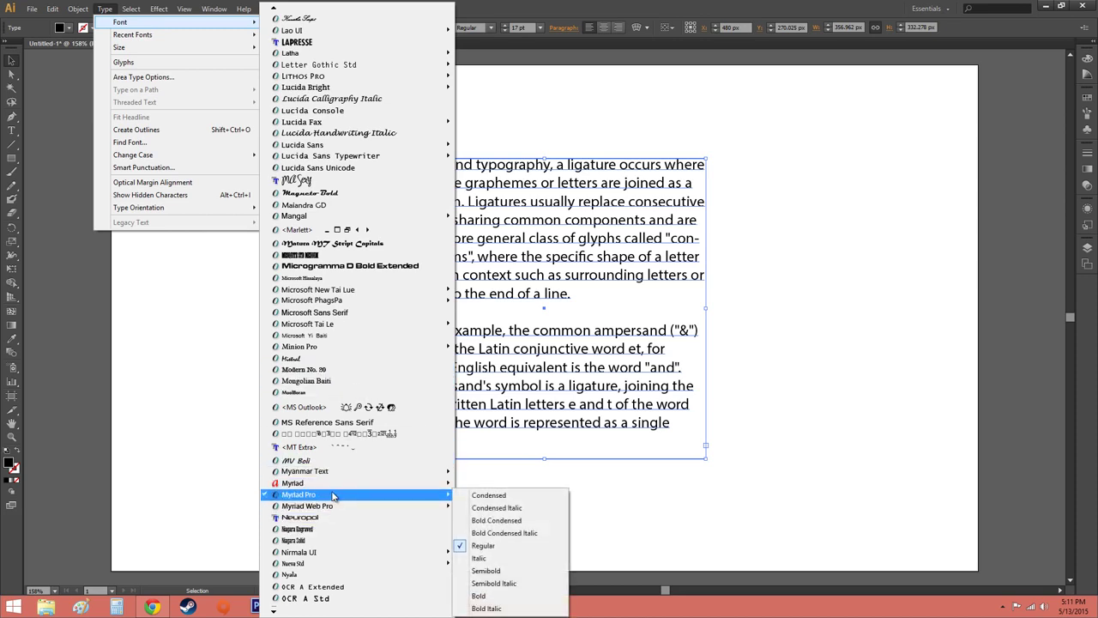
mouse_move(317, 486)
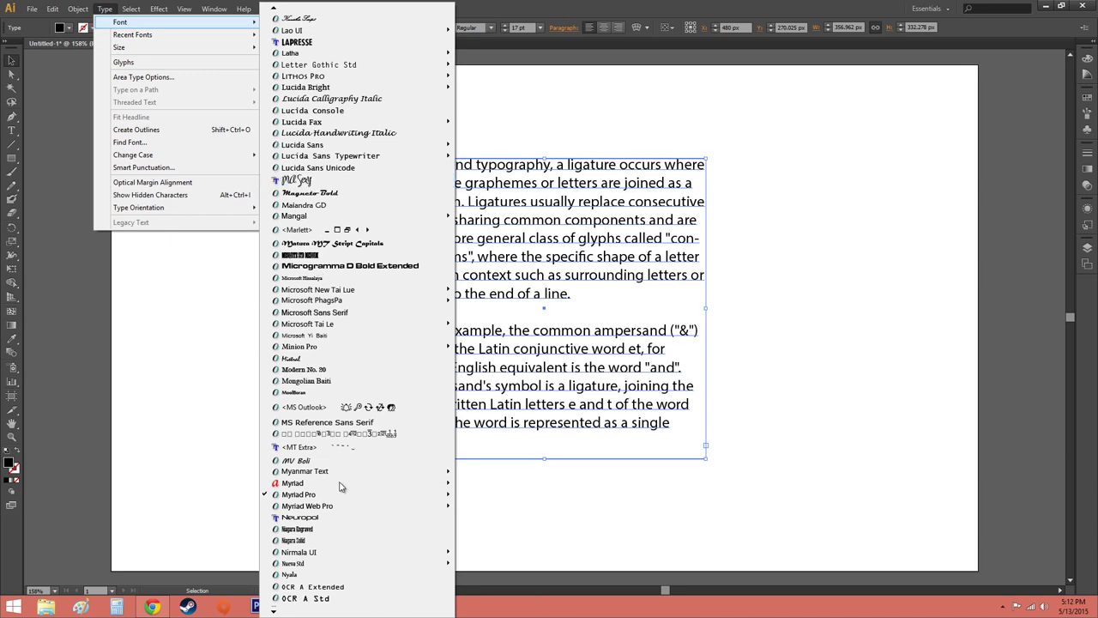
mouse_move(345, 500)
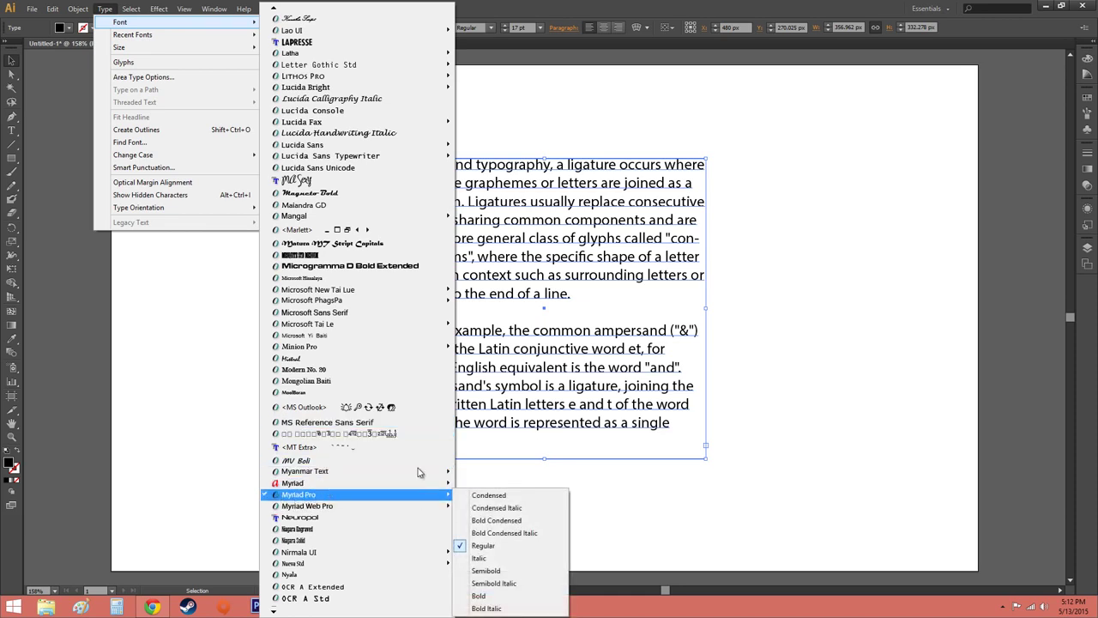
click(596, 279)
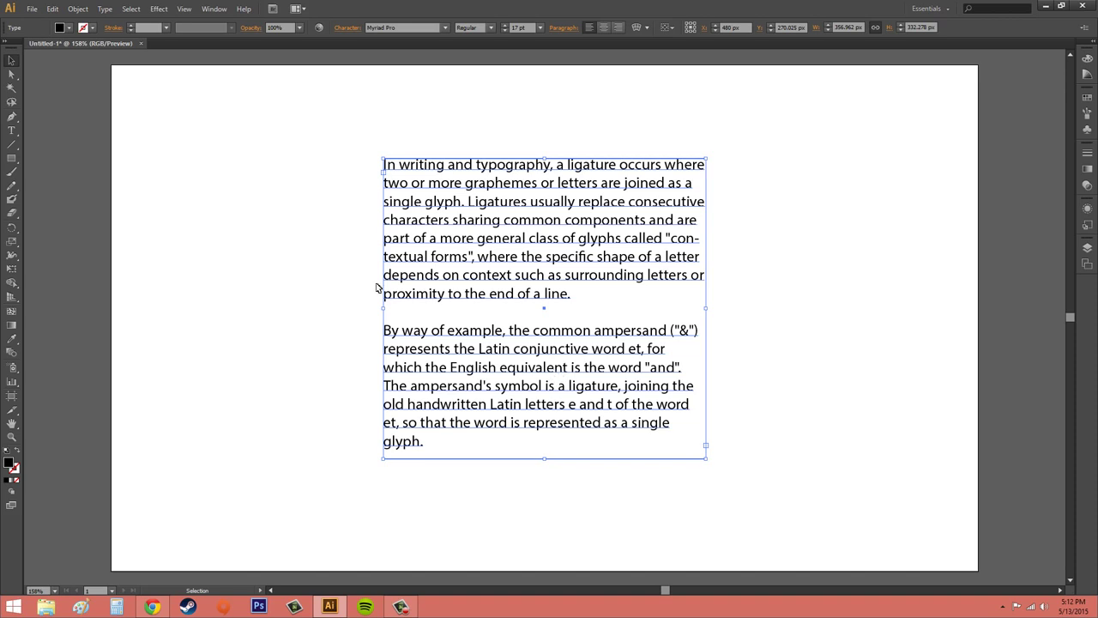
- Show the OpenType panel and place it beside the text block so the text is uncovered
click(211, 9)
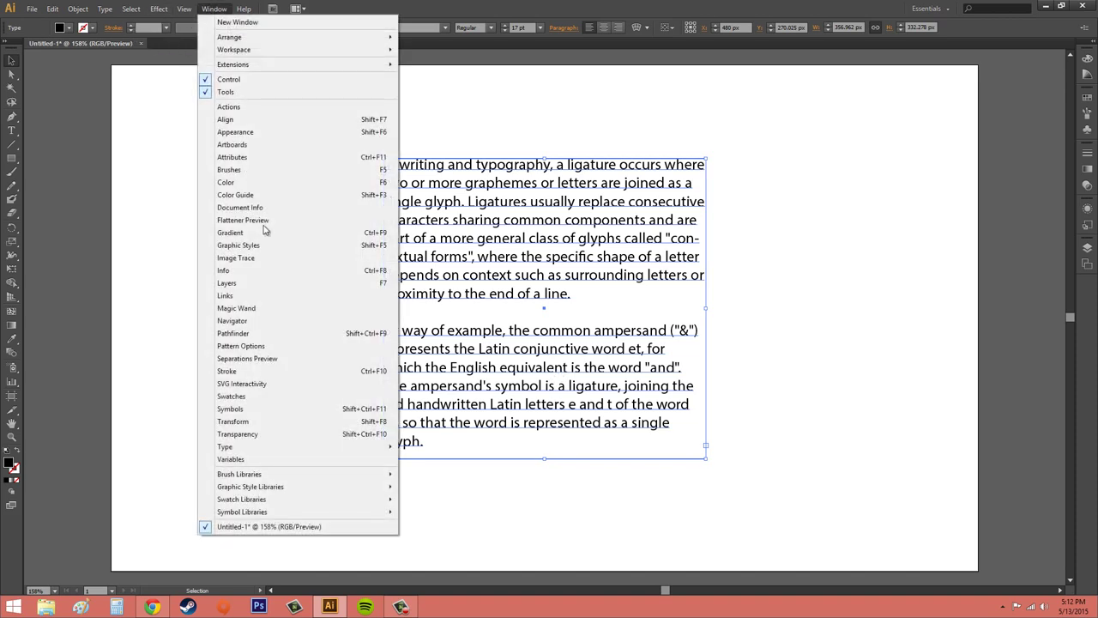
mouse_move(279, 448)
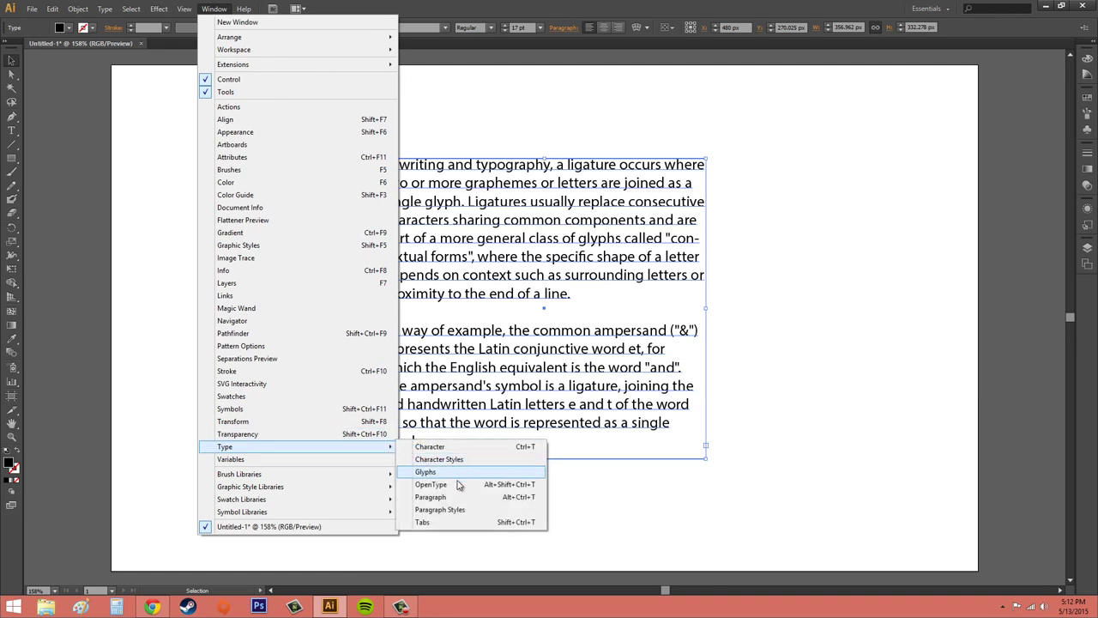
click(456, 486)
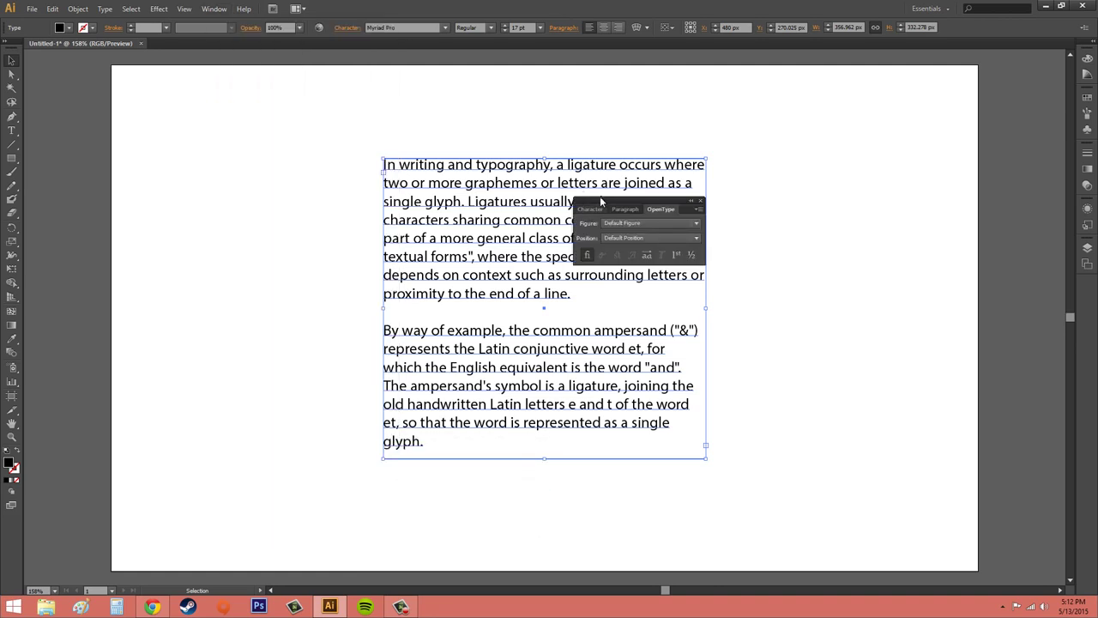
drag(604, 199, 812, 201)
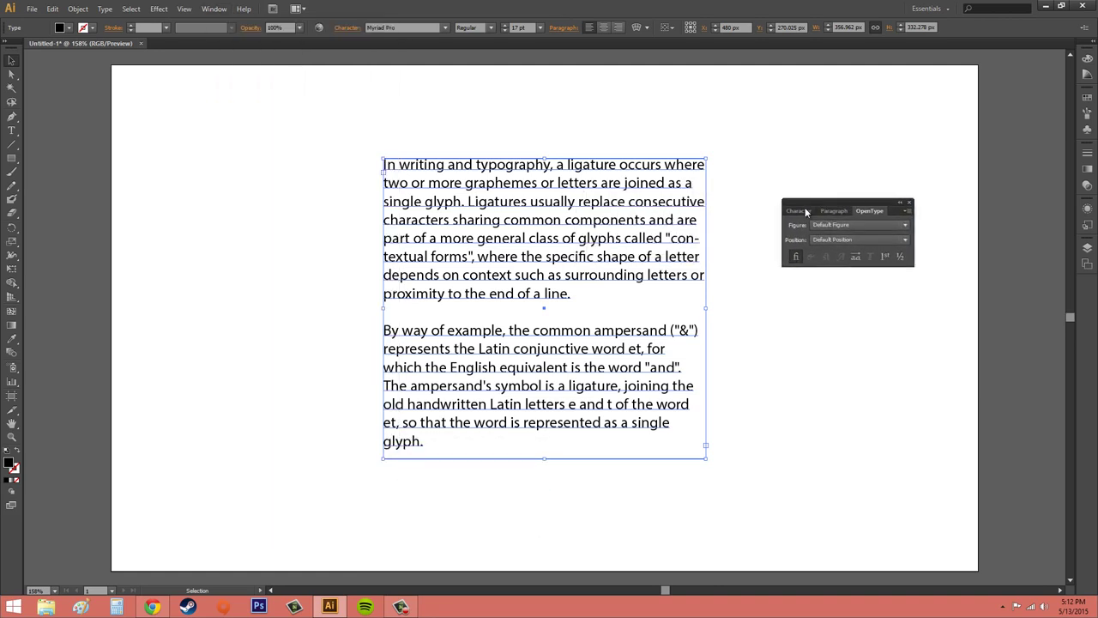
- Set the OpenType figure style of the text block to Tabular Lining
click(794, 258)
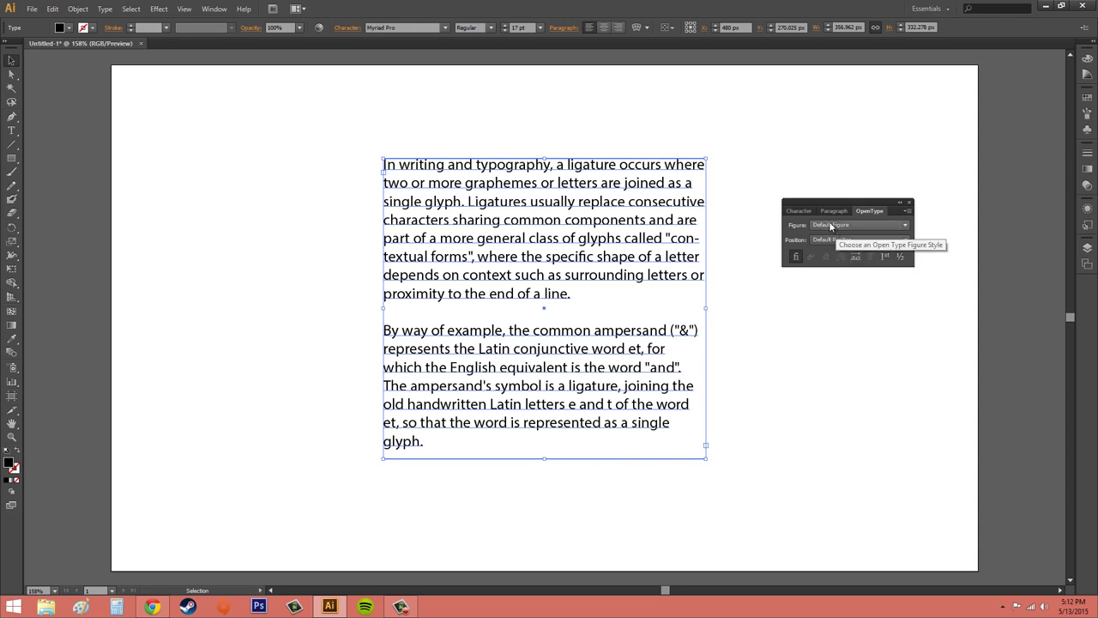
click(832, 240)
click(837, 243)
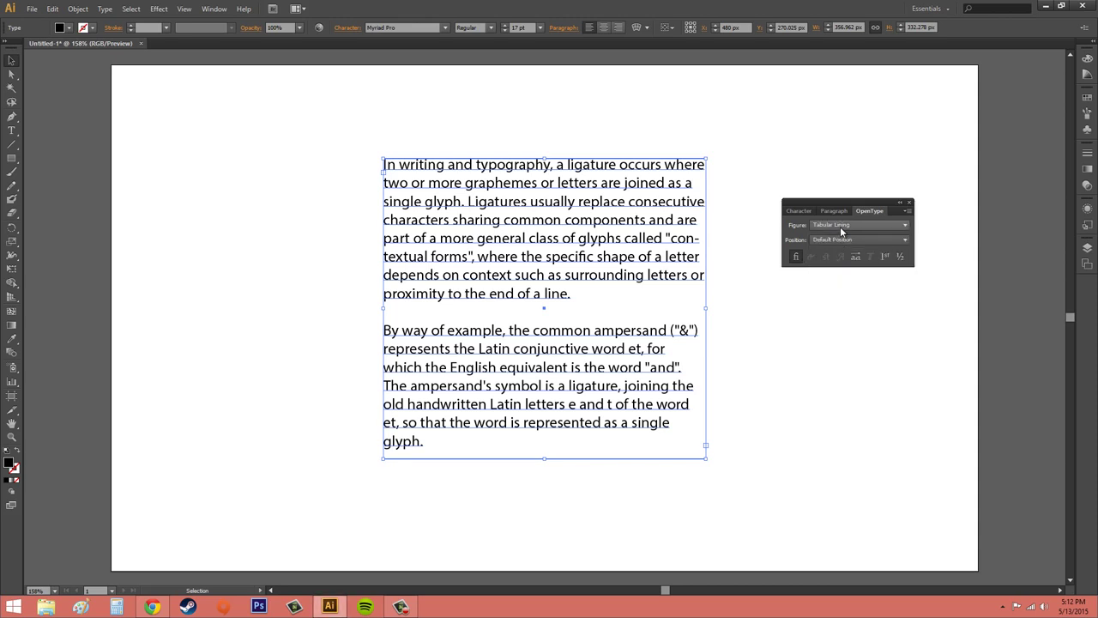
click(842, 226)
click(846, 249)
- Highlight all the text and try the Proportional Oldstyle, Proportional Lining and Tabular Oldstyle figure styles, ending on Default Figure
click(11, 130)
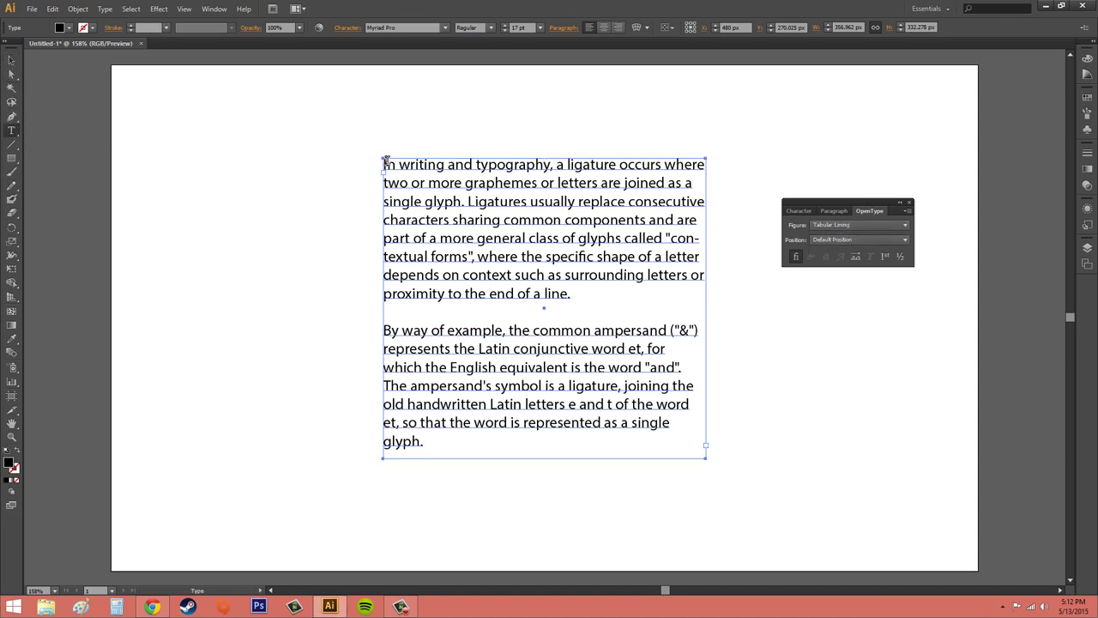
drag(383, 163, 593, 472)
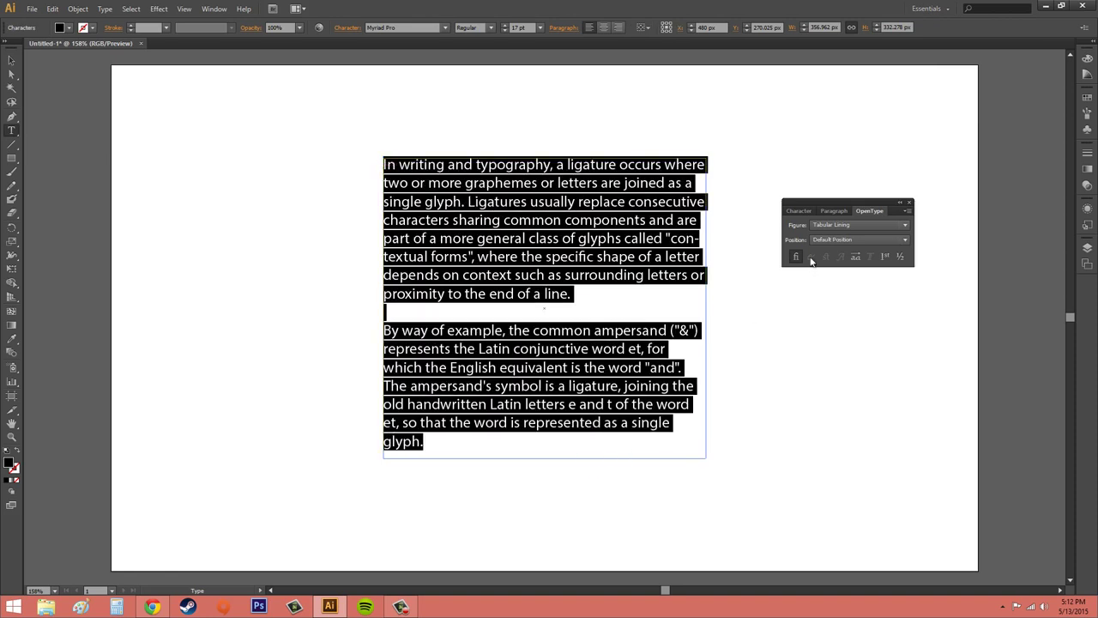
click(830, 225)
click(843, 262)
click(844, 226)
click(843, 262)
click(849, 224)
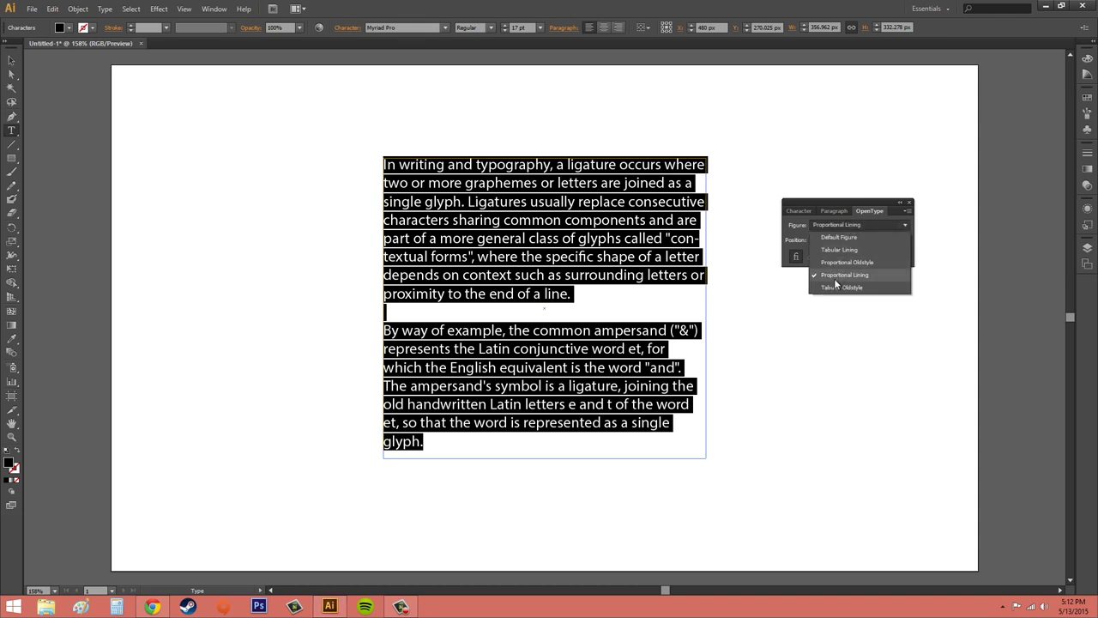
click(841, 288)
click(845, 226)
click(835, 236)
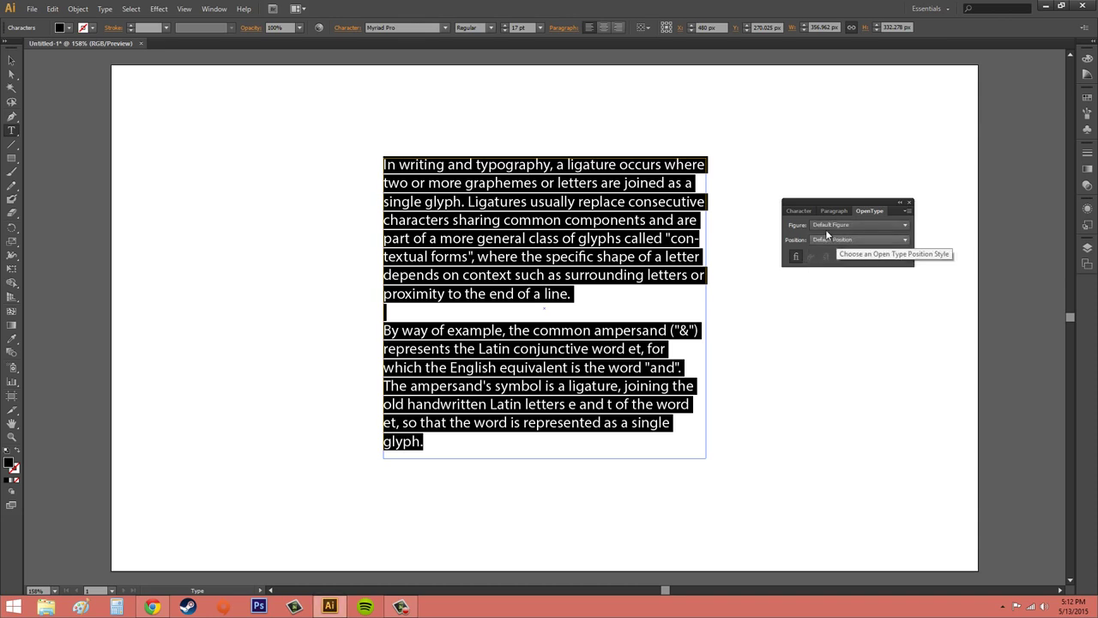
- Try the Superscript/Superior and Subscript/Inferior positions on the highlighted text
click(823, 239)
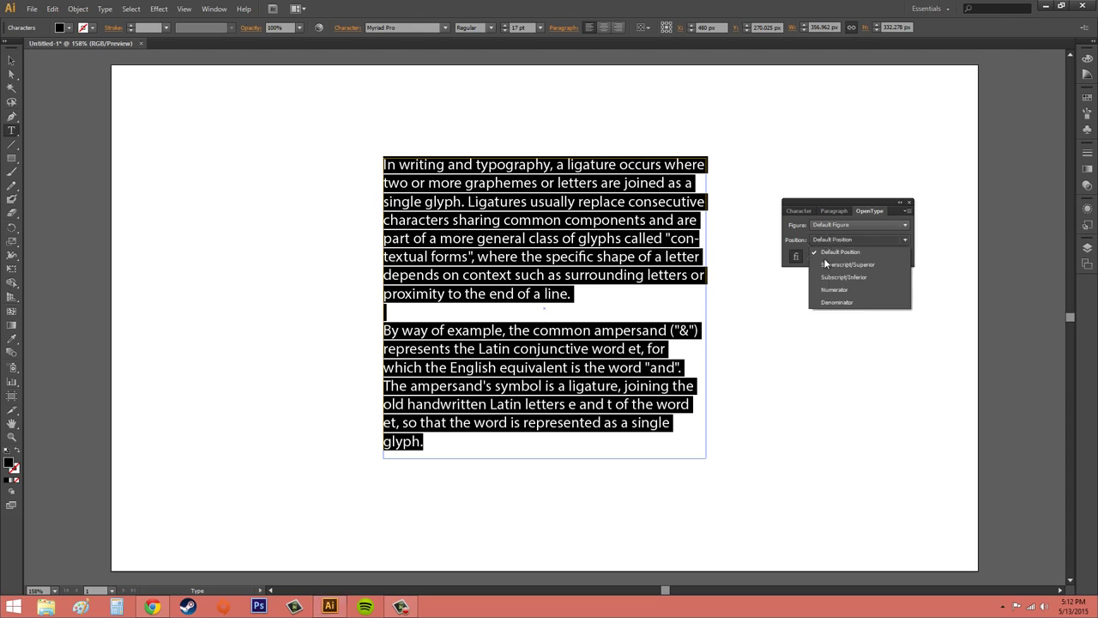
click(825, 264)
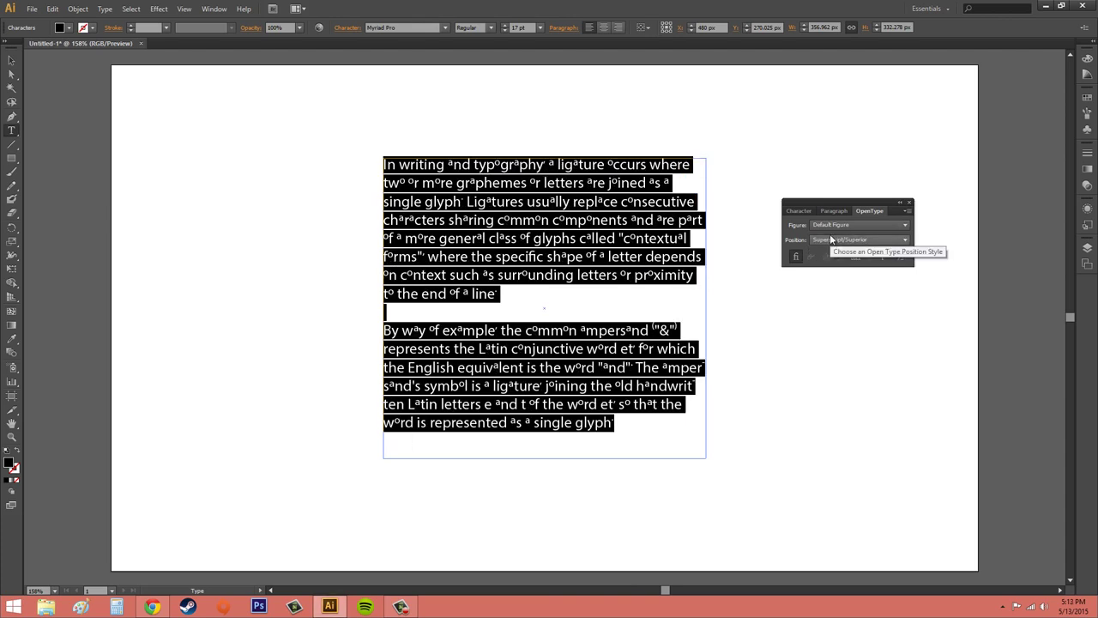
click(824, 242)
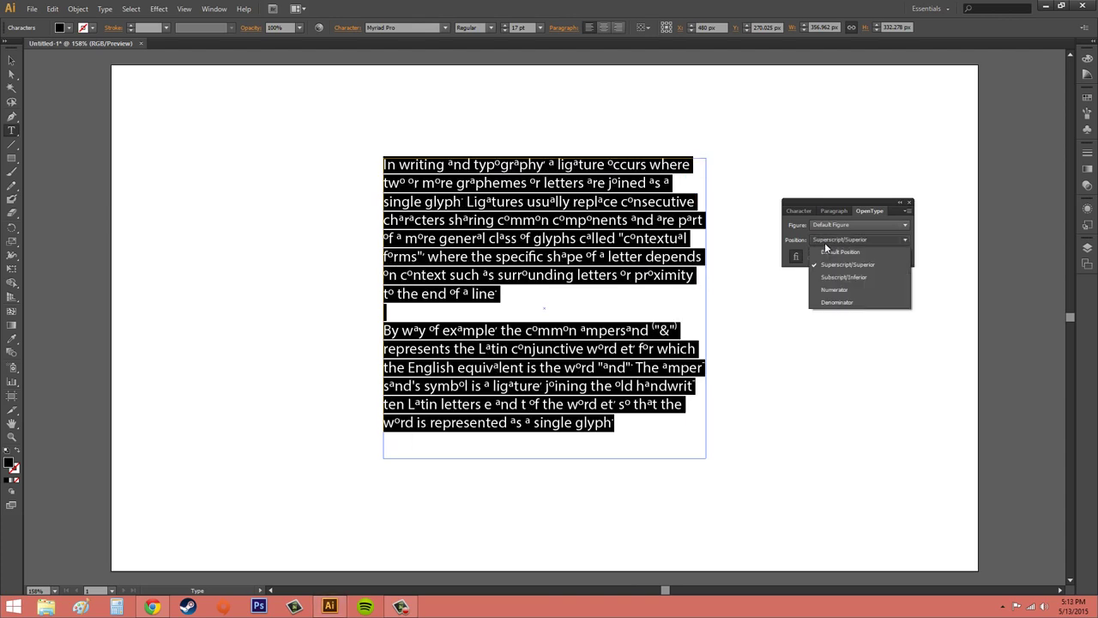
click(827, 278)
- Try the Numerator and Denominator positions on the highlighted text, ending on Default Position
click(834, 239)
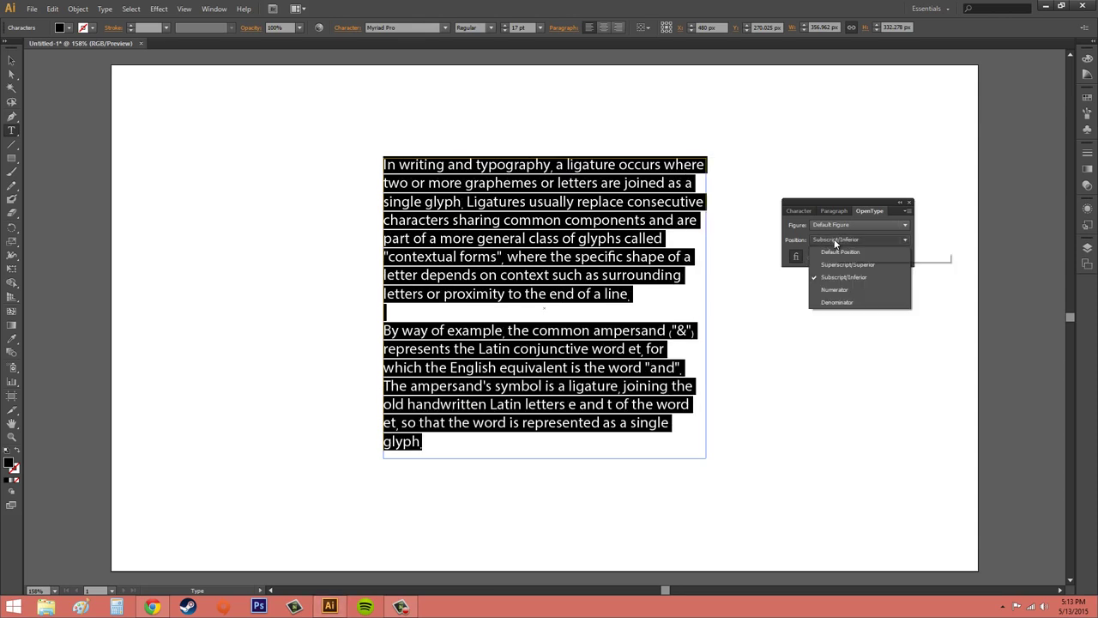
click(833, 293)
click(831, 241)
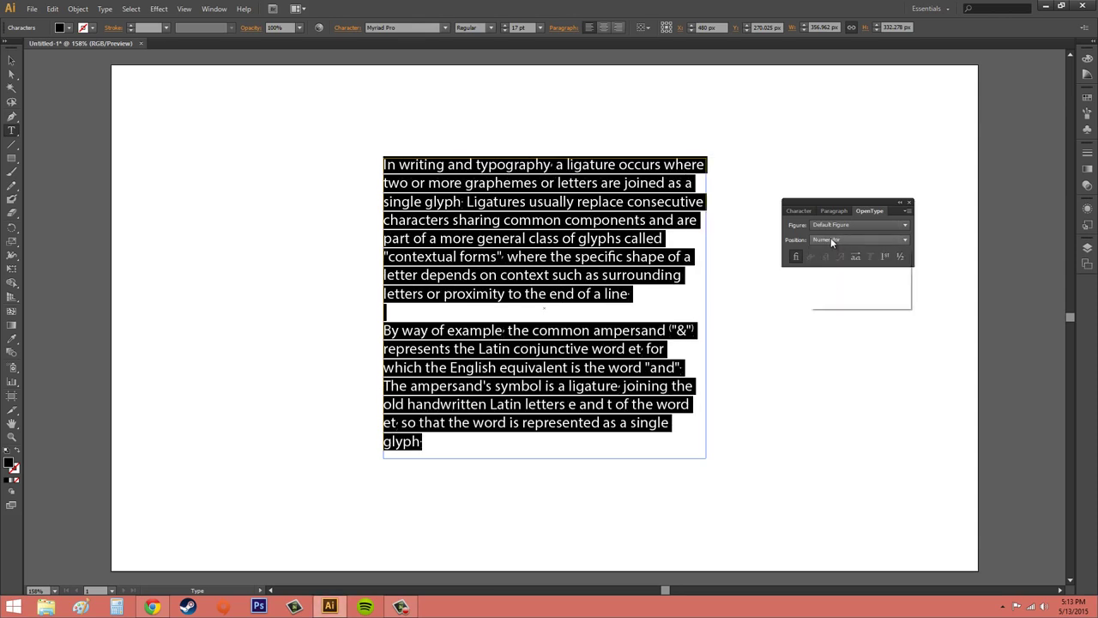
click(837, 297)
click(841, 240)
click(839, 285)
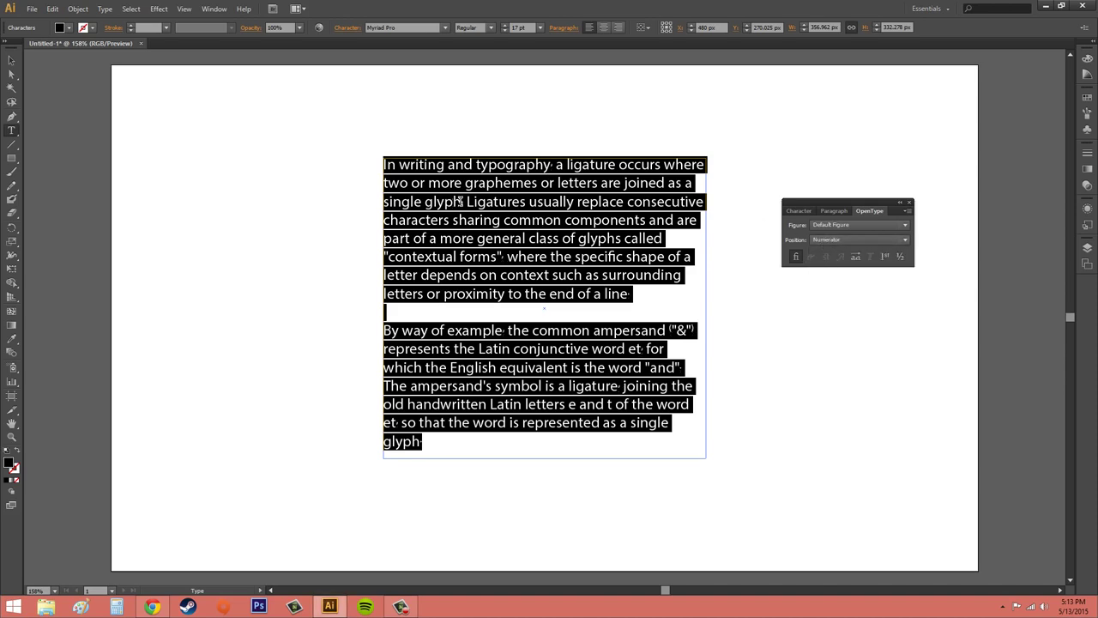
click(829, 244)
click(825, 300)
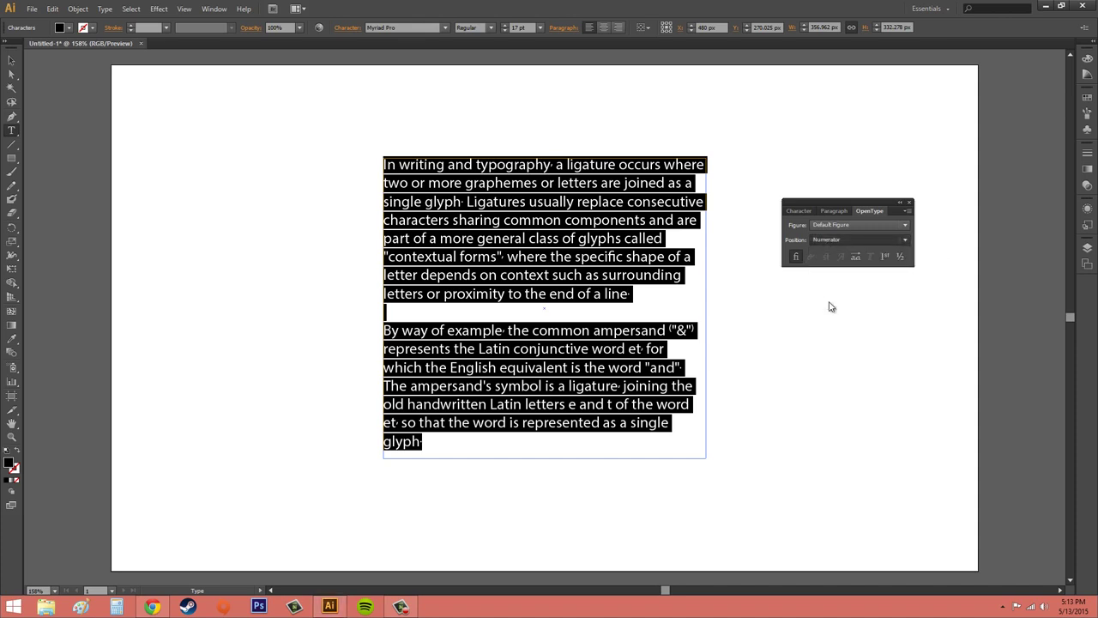
click(828, 243)
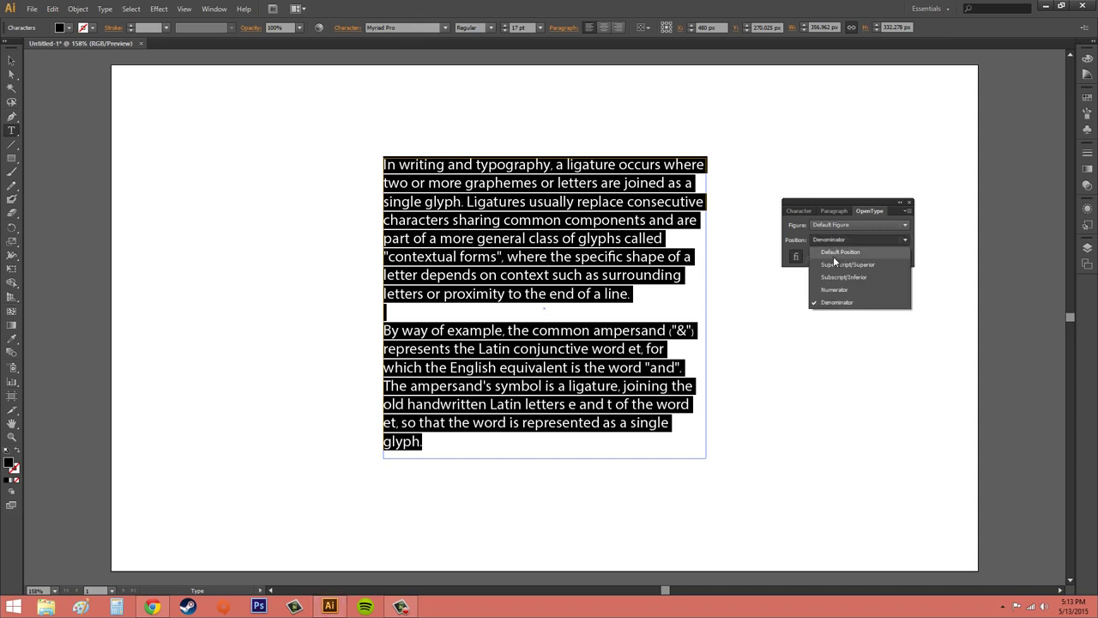
click(833, 256)
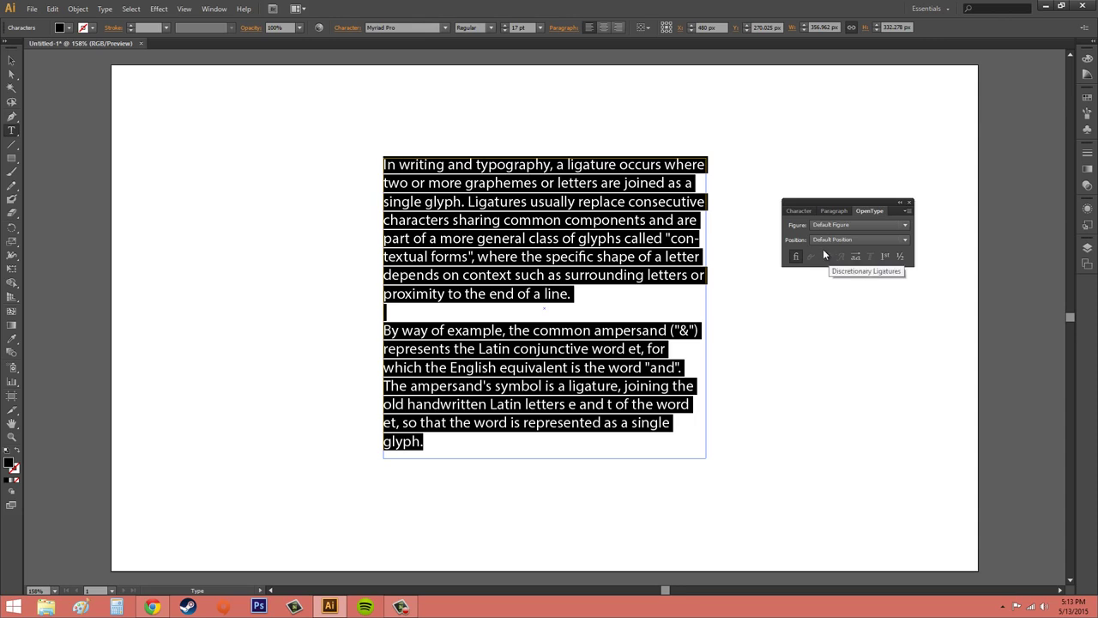
- Toggle Standard Ligatures off and back on for the highlighted text
click(797, 258)
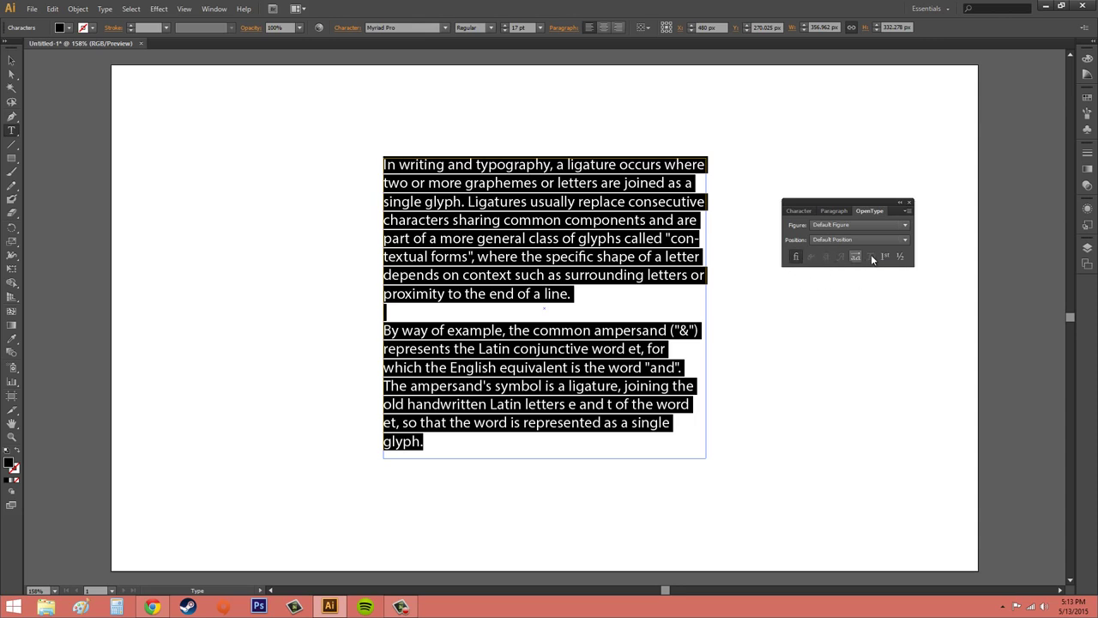
click(793, 266)
- Add the word "waffle" at the end of the first paragraph and highlight it briefly to show its ligature
click(595, 360)
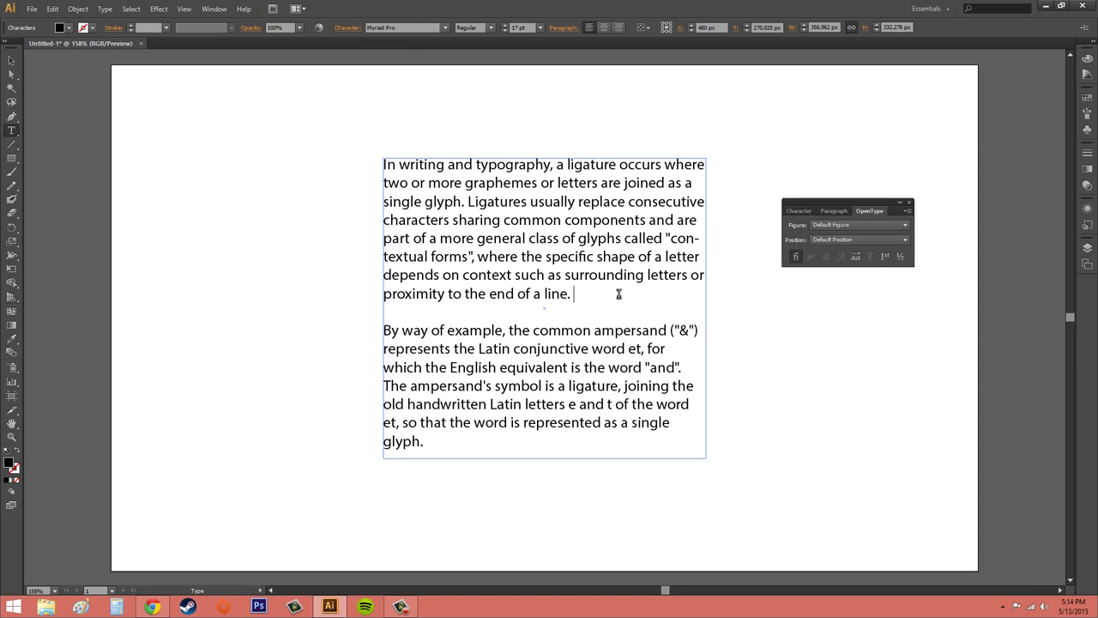
text(waffle)
drag(613, 294, 573, 295)
click(630, 295)
- Delete the word "waffle" from the end of the first paragraph
key(BackSpace)
key(BackSpace)
key(BackSpace)
key(BackSpace)
key(BackSpace)
key(BackSpace)
key(BackSpace)
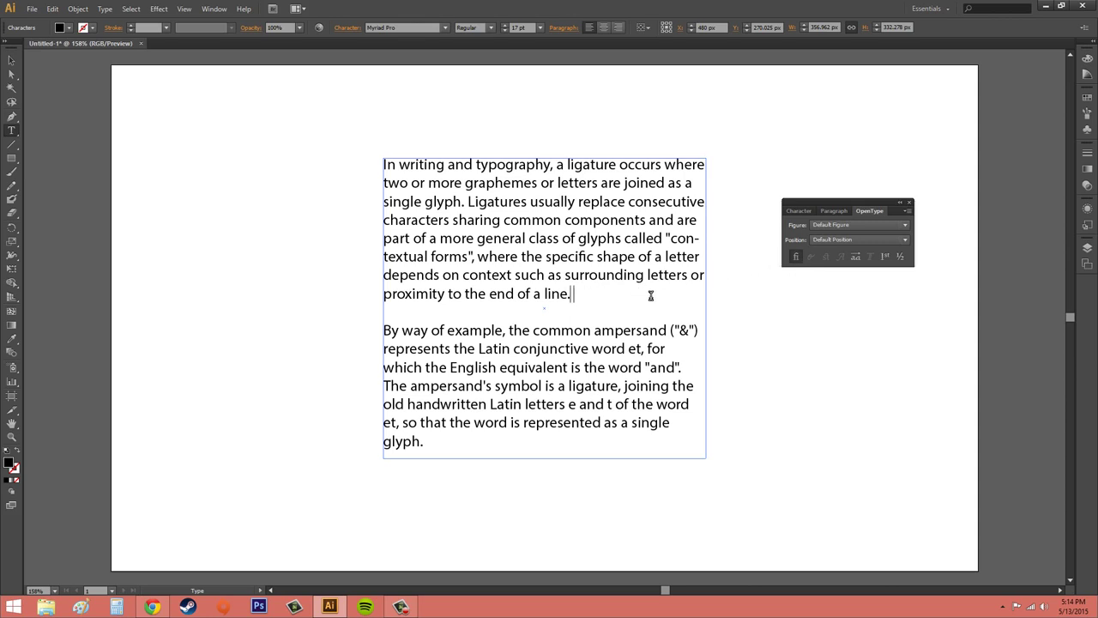
- Toggle Stylistic Alternates on and off several times with all the text highlighted, try Ordinals, and deselect the text
click(857, 261)
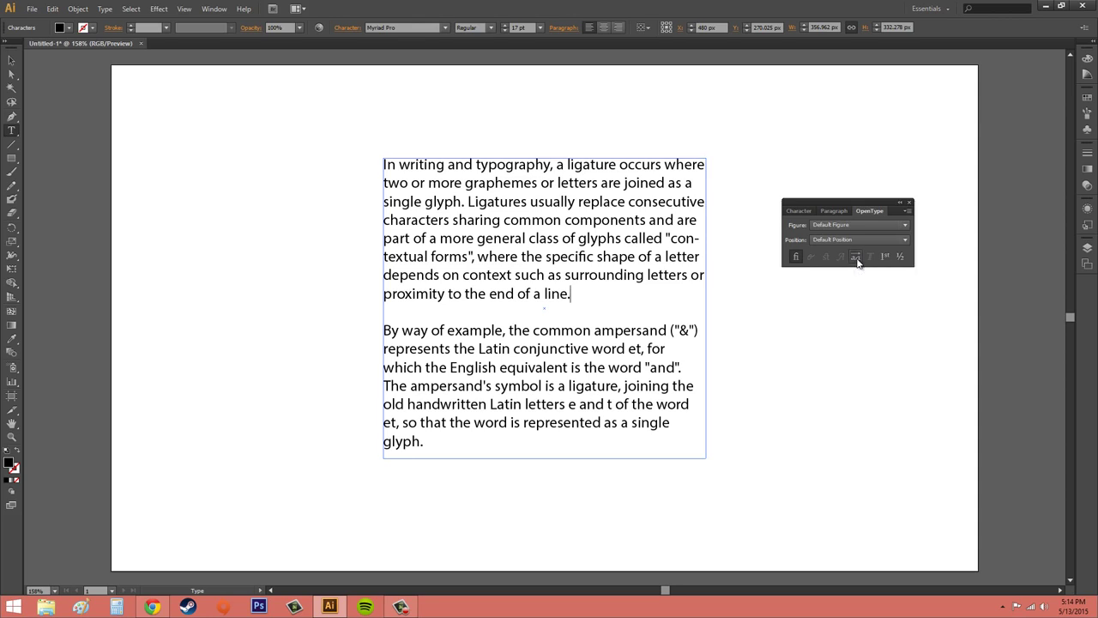
drag(629, 448, 381, 164)
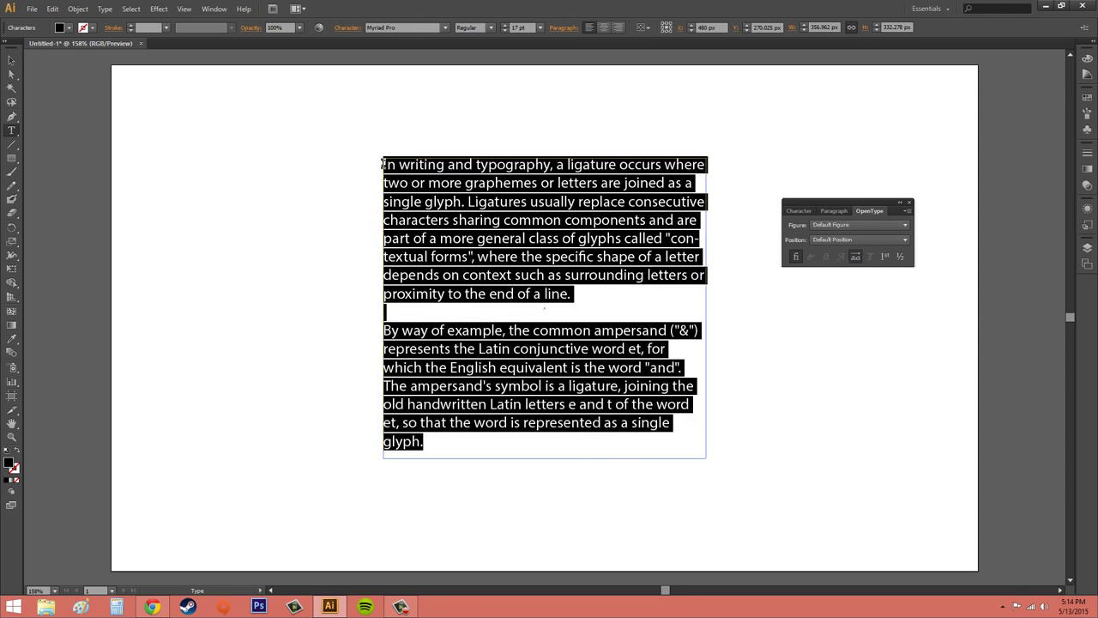
click(856, 257)
click(856, 258)
click(857, 257)
click(856, 256)
click(857, 259)
click(856, 256)
click(885, 257)
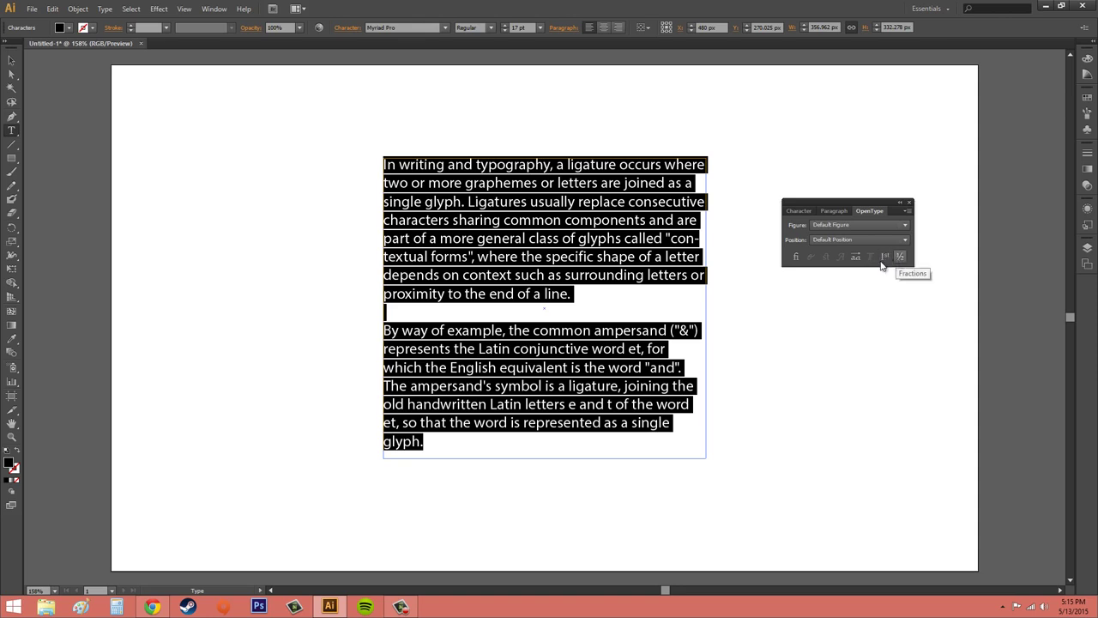
click(641, 301)
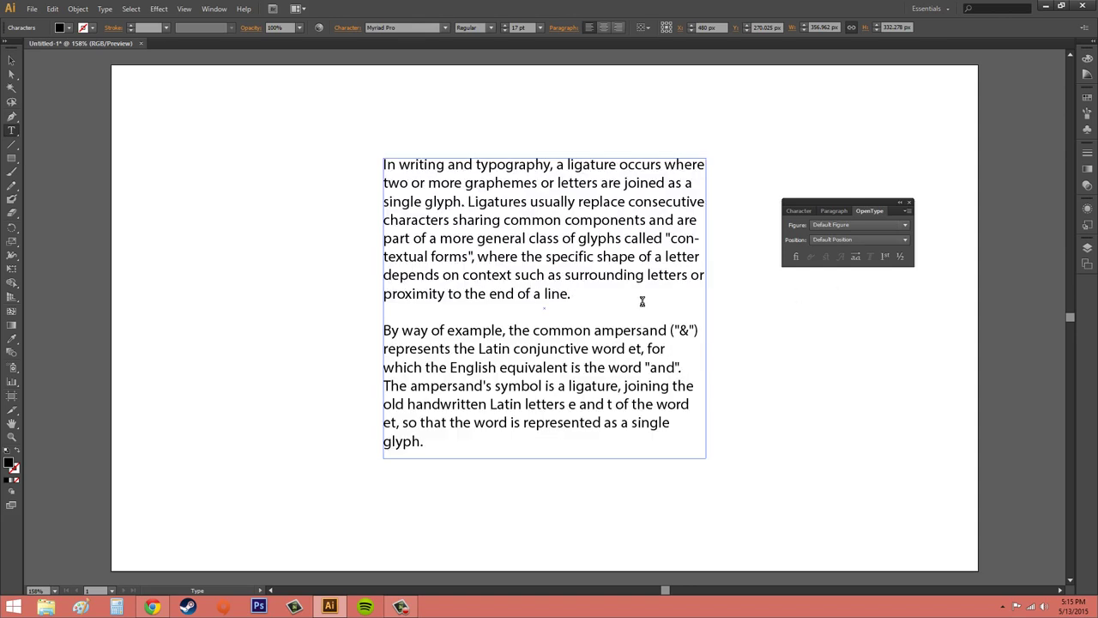